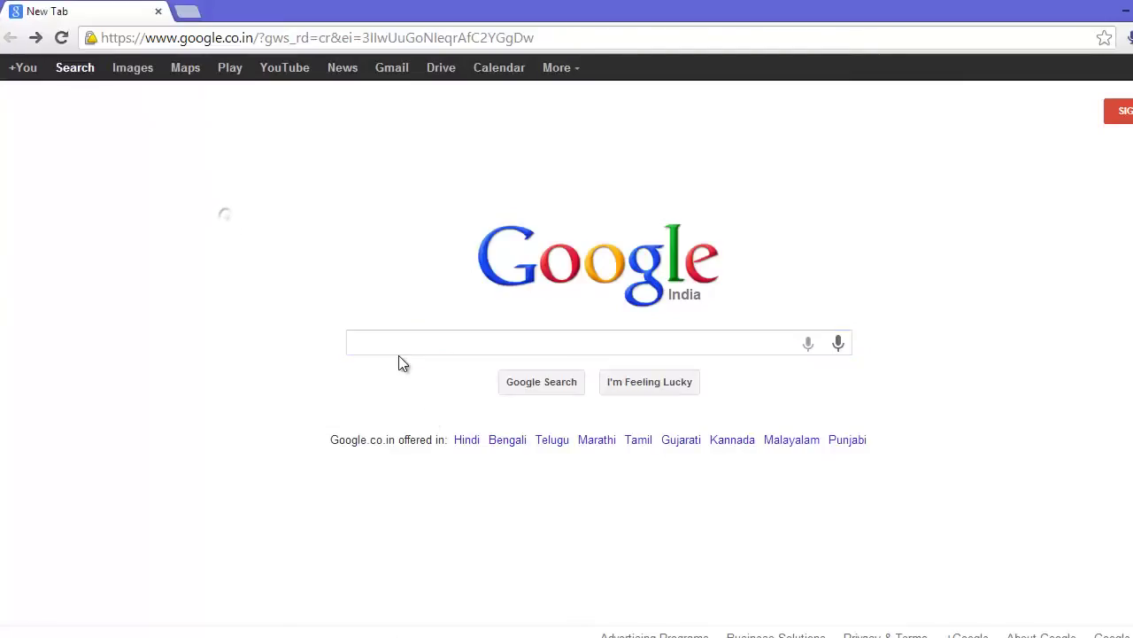
- Put the cursor in the empty search box on the Google India home page
left_click(399, 353)
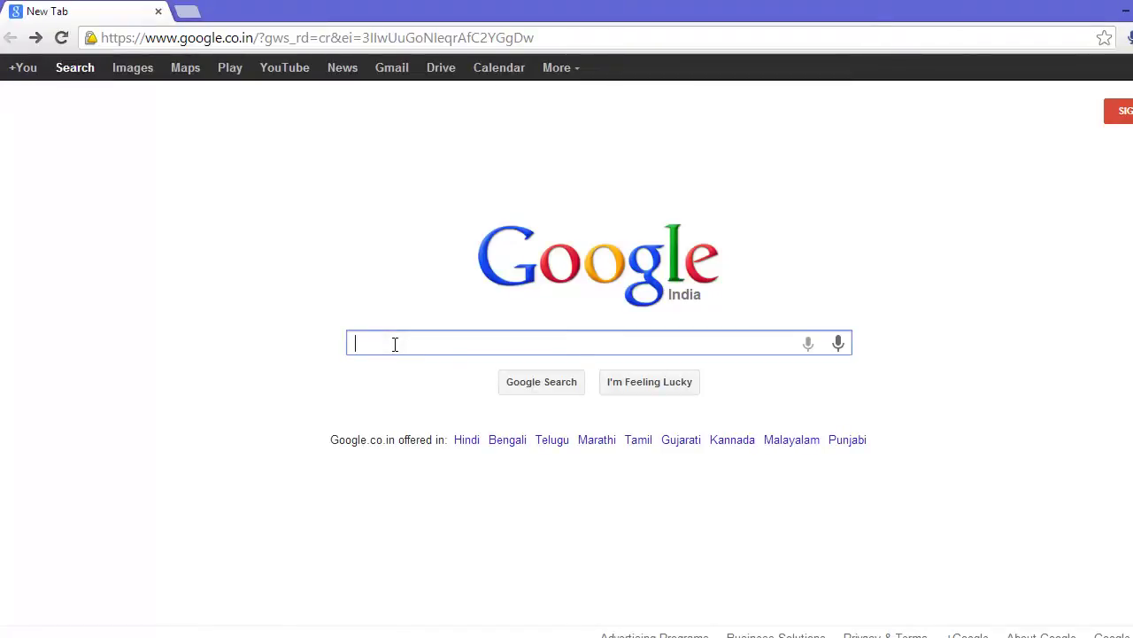
- Search Google for 'Free File splitter and Joiner' and open the FFSJ result page
type("Free F")
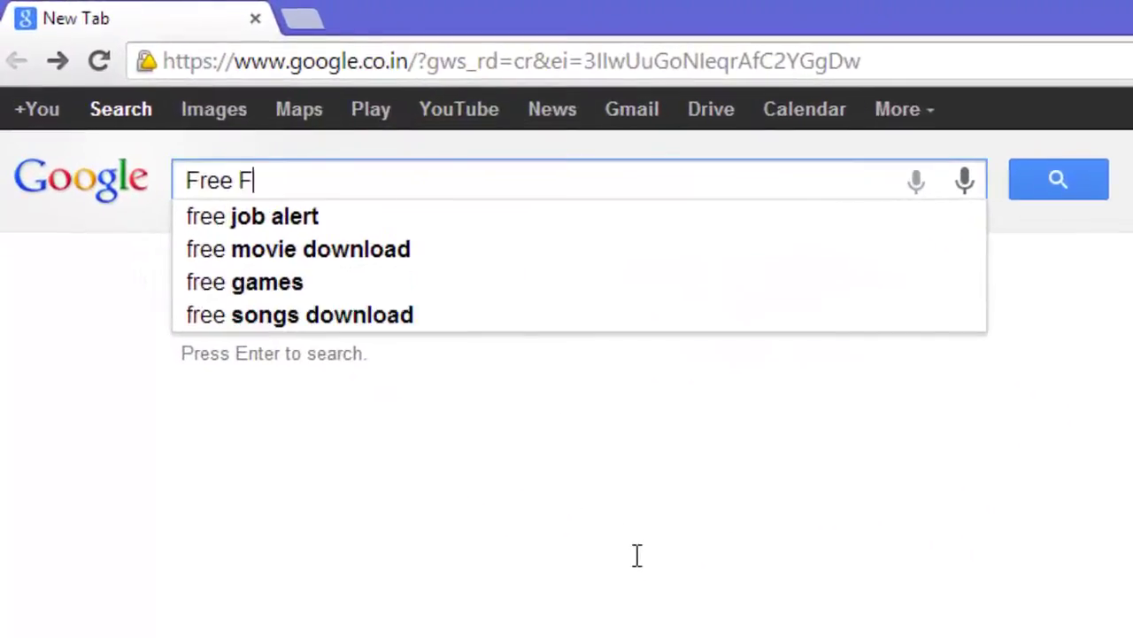
type("ile spl")
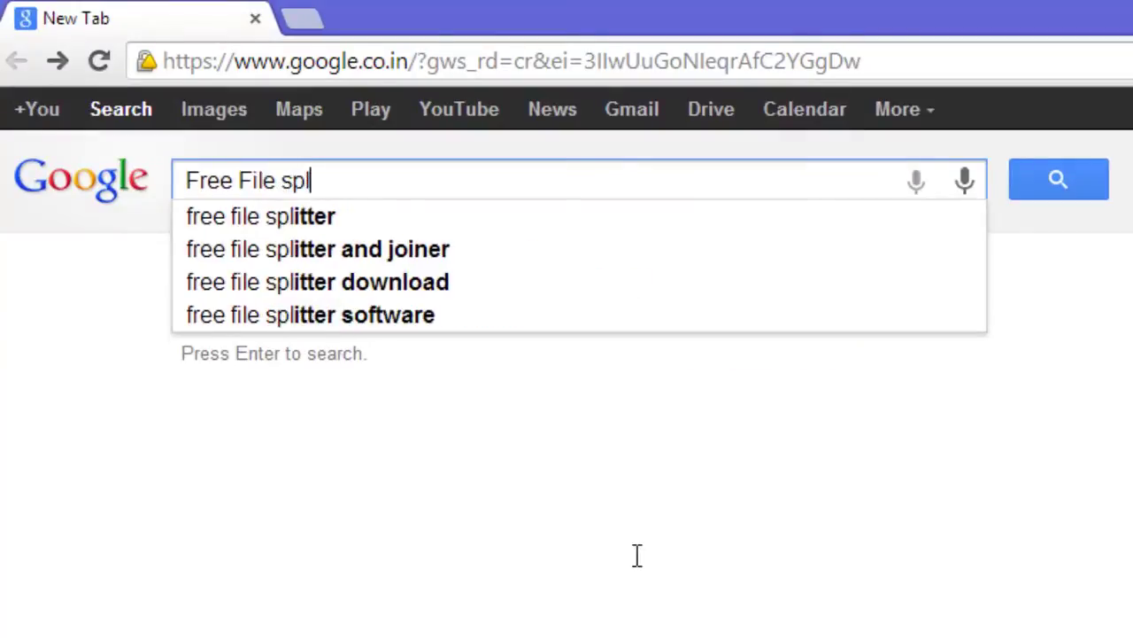
type("itter and J")
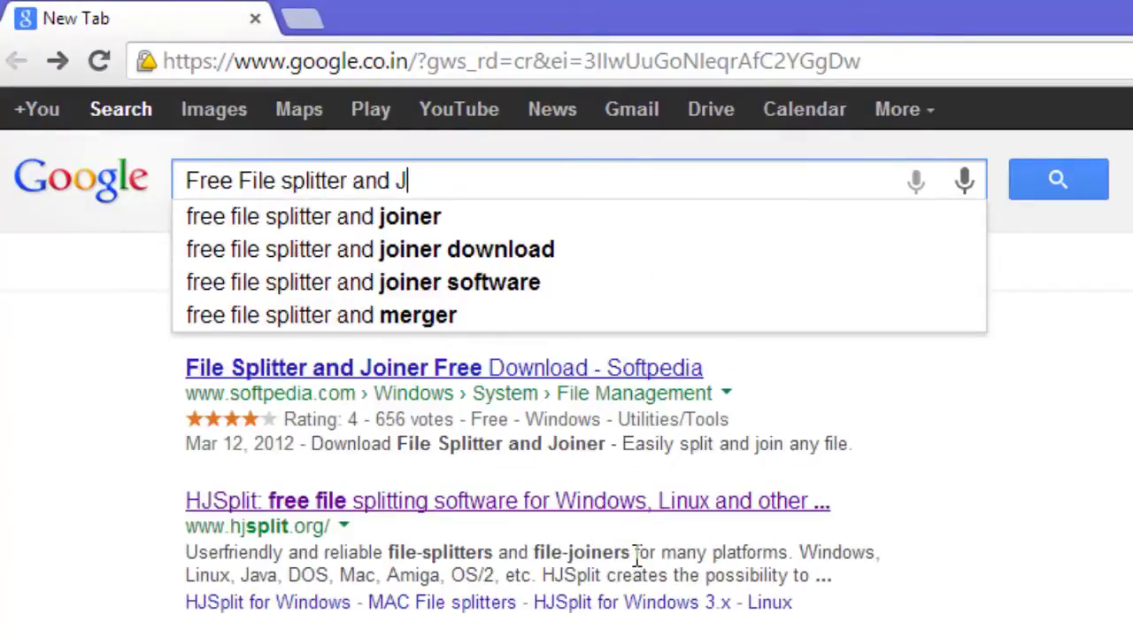
type("oiner")
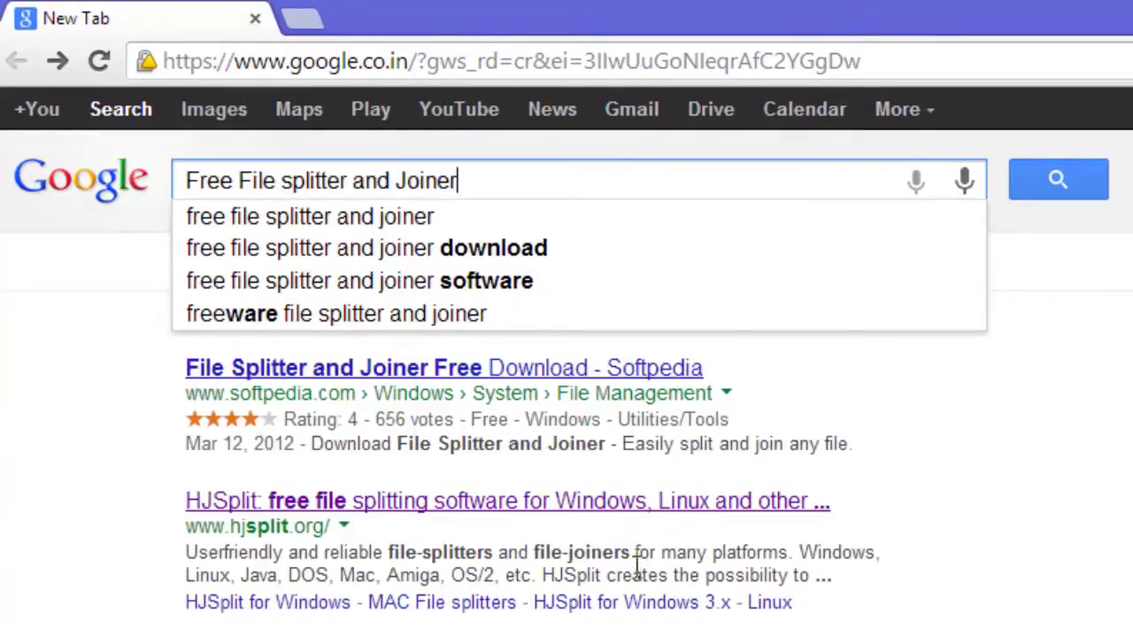
left_click(1027, 187)
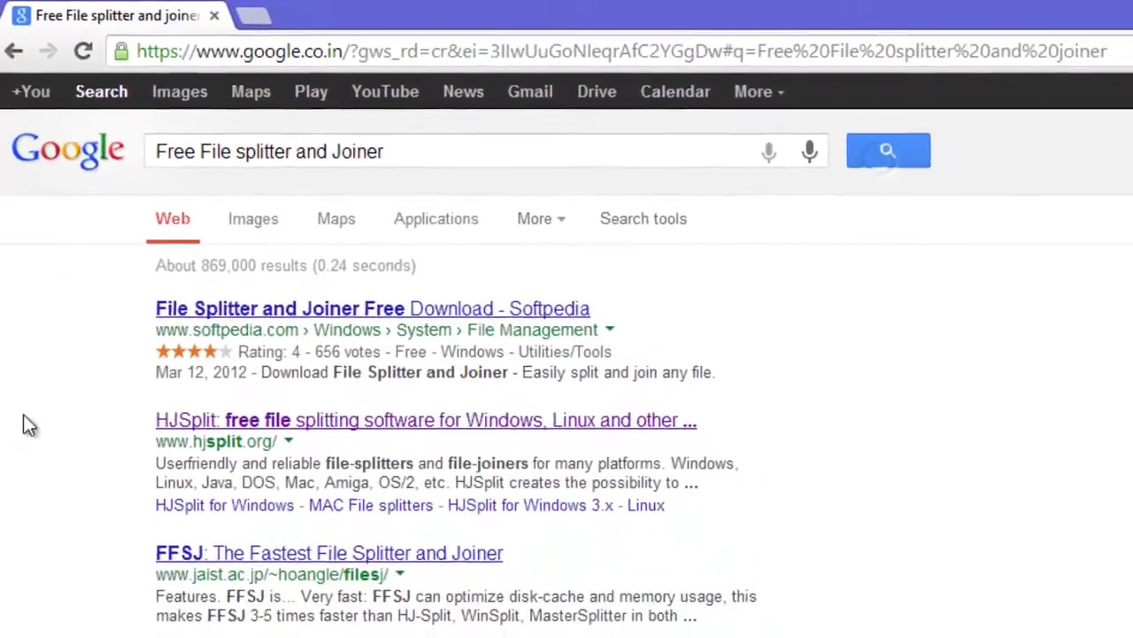
scroll(26, 425, "down", 2)
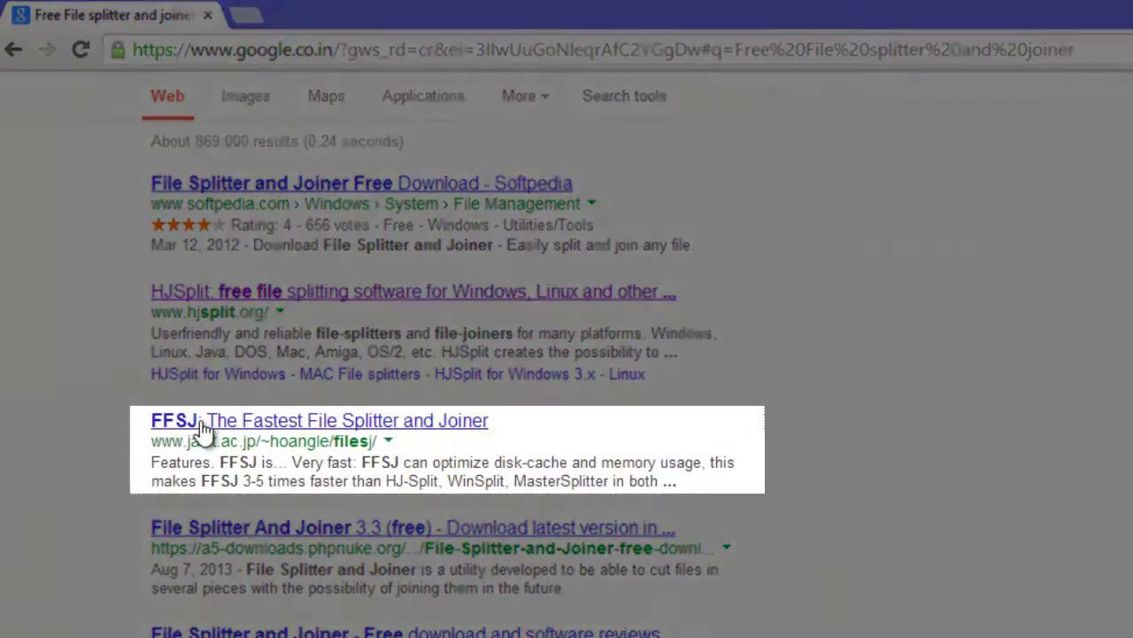
left_click(301, 423)
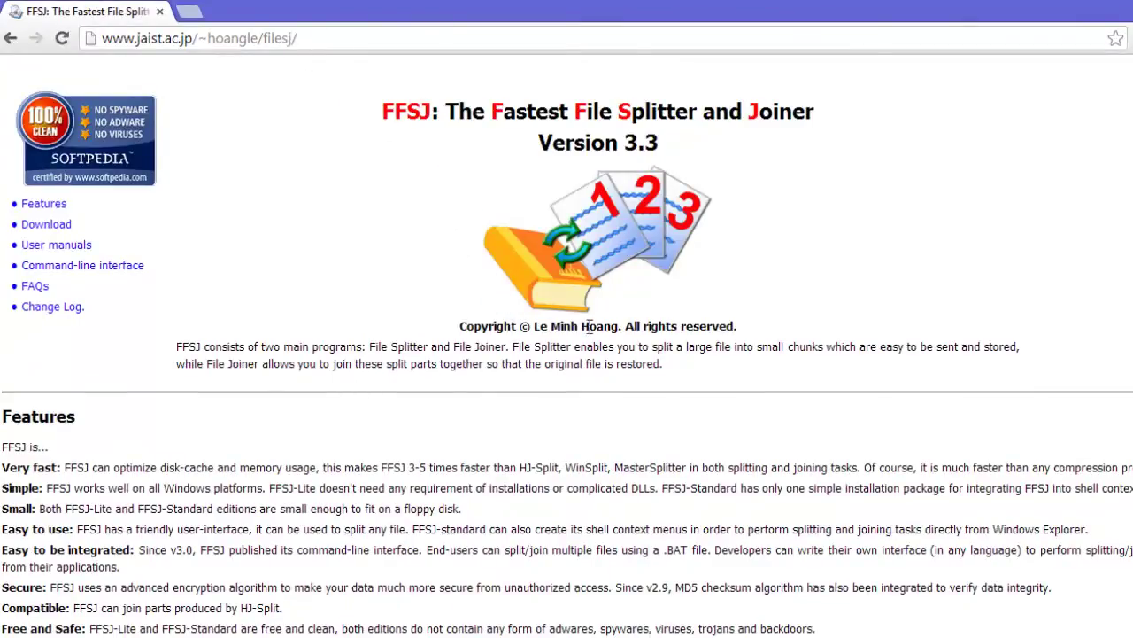
- Scroll to the Download section and download the FFSJ-Lite edition
scroll(590, 330, "down", 5)
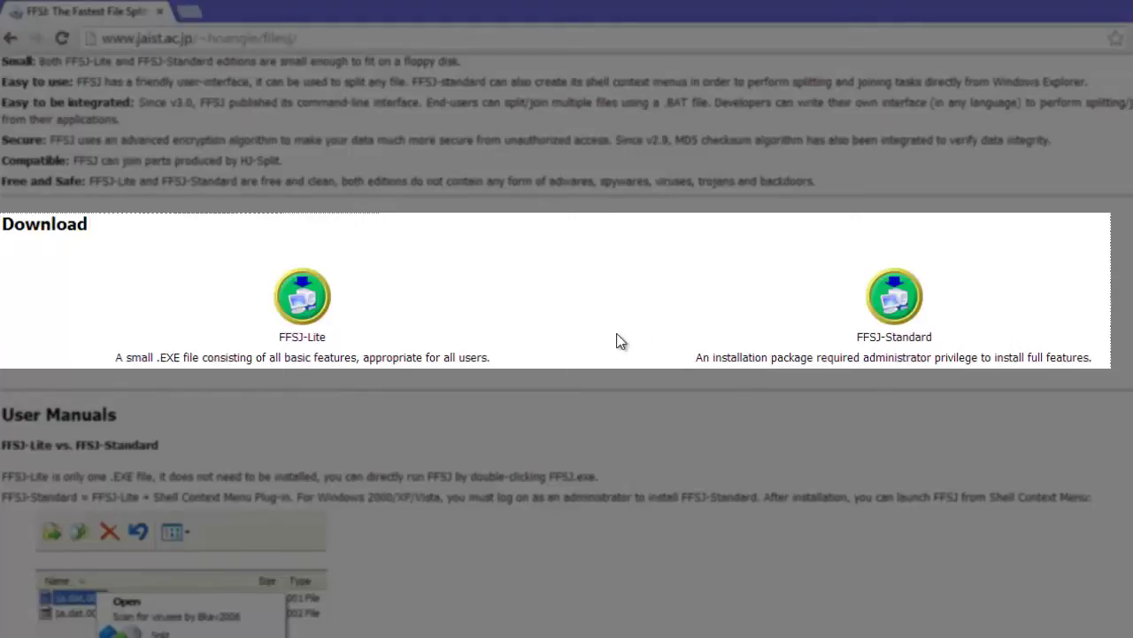
left_click(311, 301)
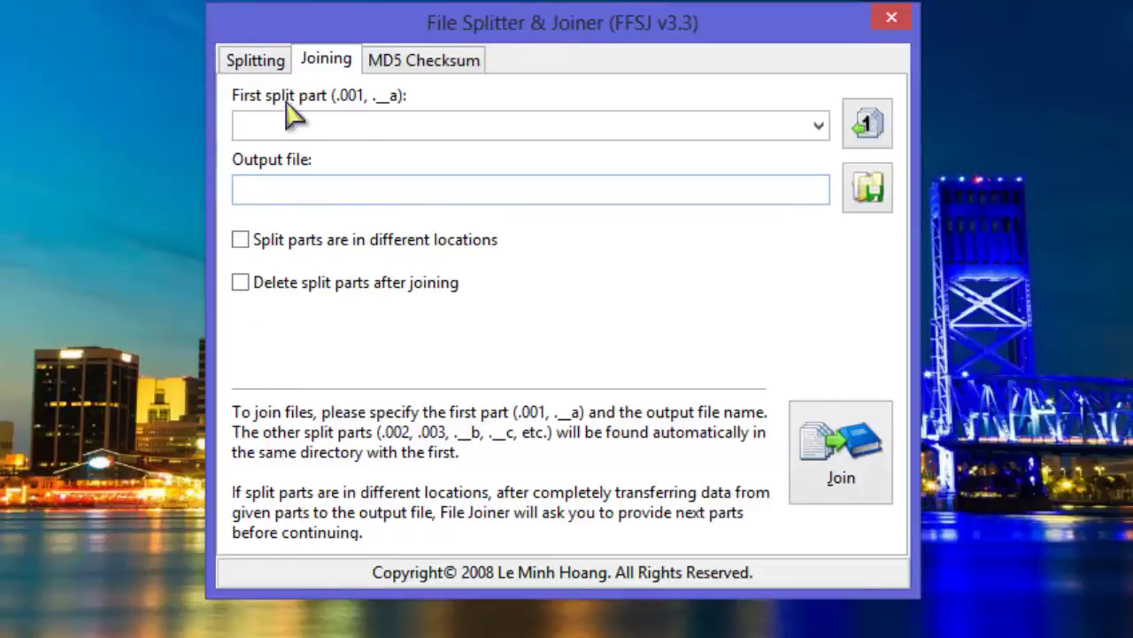
- Review the Splitting, Joining and MD5 Checksum pages, then return to Splitting and browse for a source
left_click(262, 70)
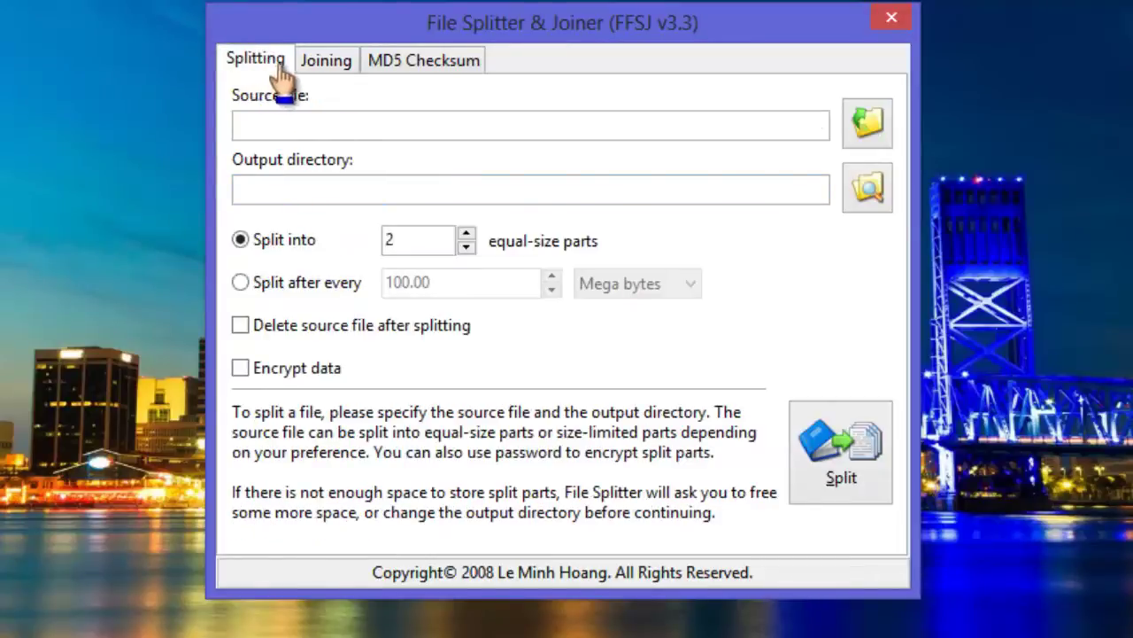
left_click(326, 62)
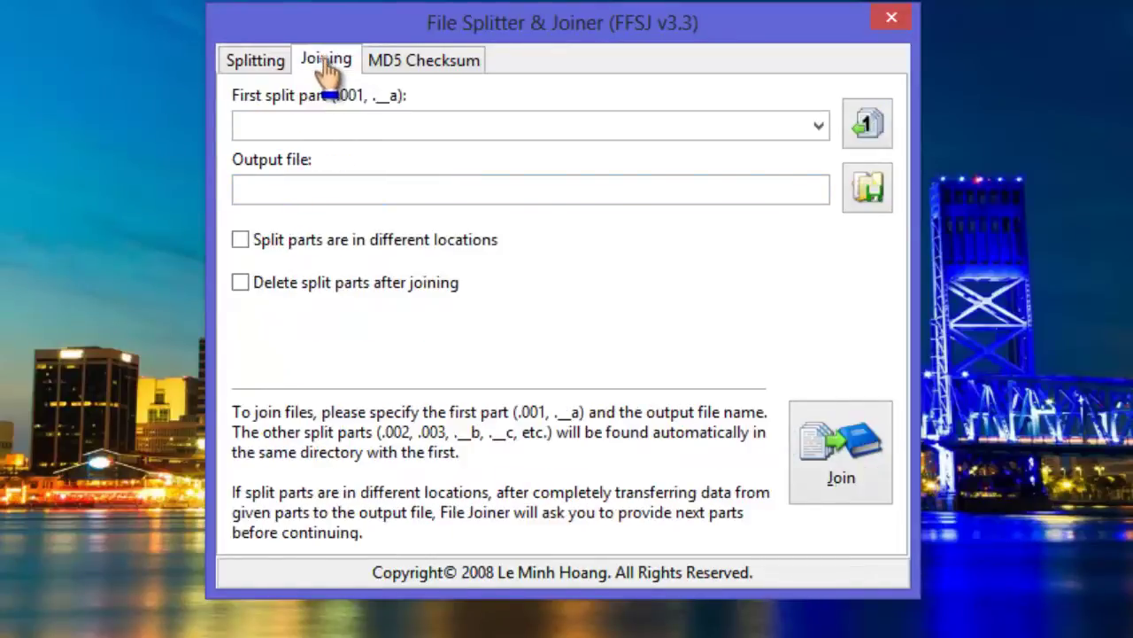
left_click(432, 63)
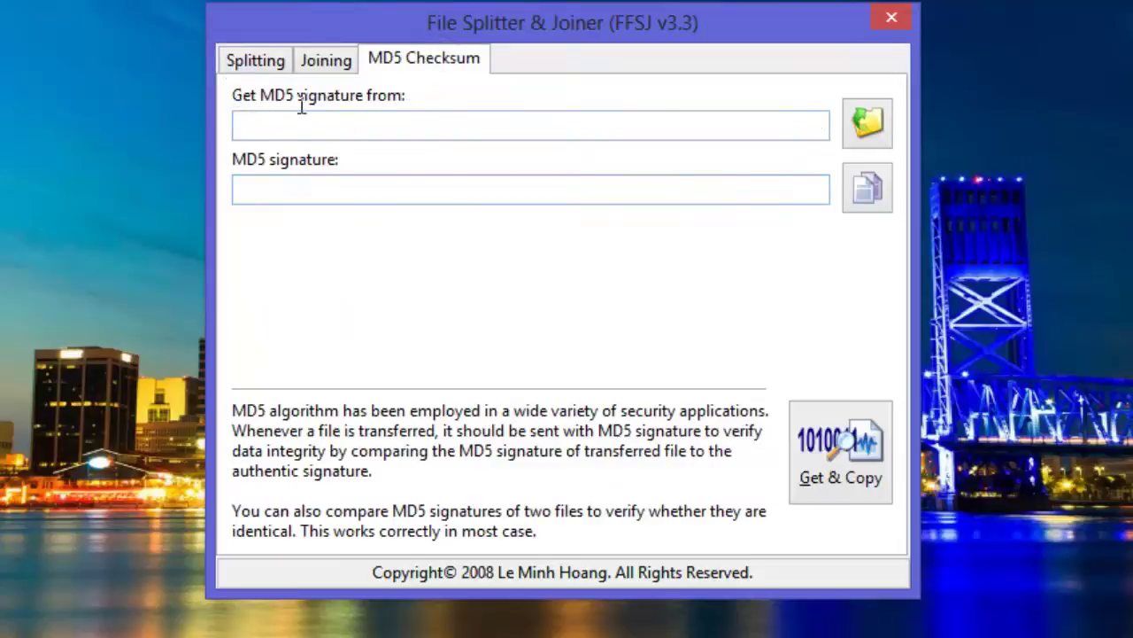
left_click(266, 60)
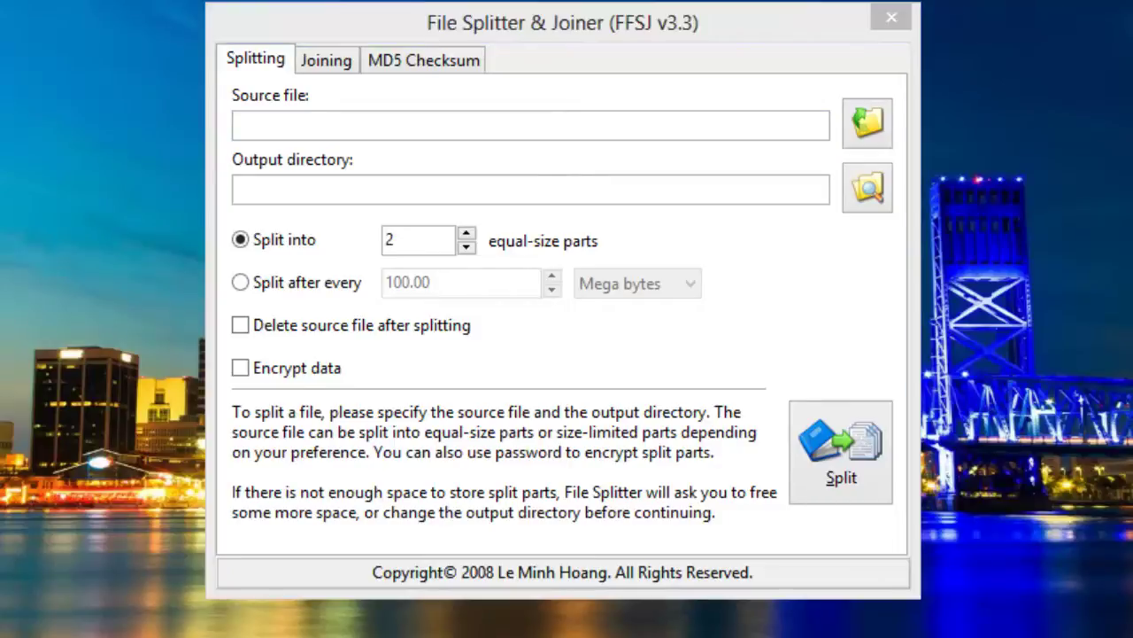
left_click(324, 40)
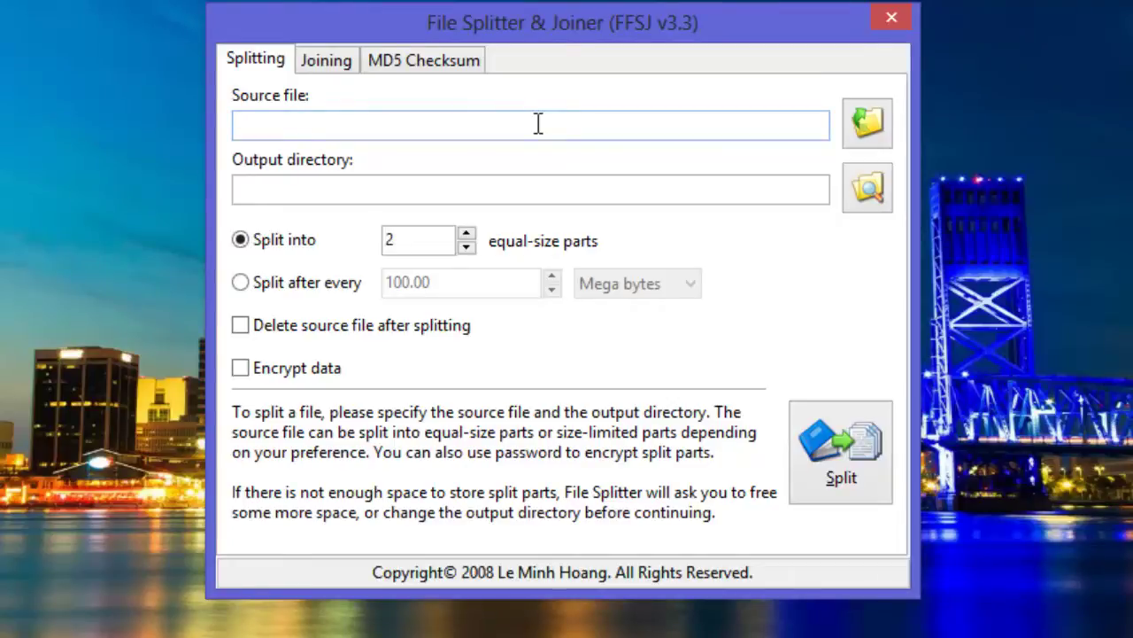
left_click(864, 142)
- Pick ubuntu-13.04-desktop-amd64.iso on the Desktop as the source file to split
left_click_drag(870, 147, 698, 69)
left_click(490, 365)
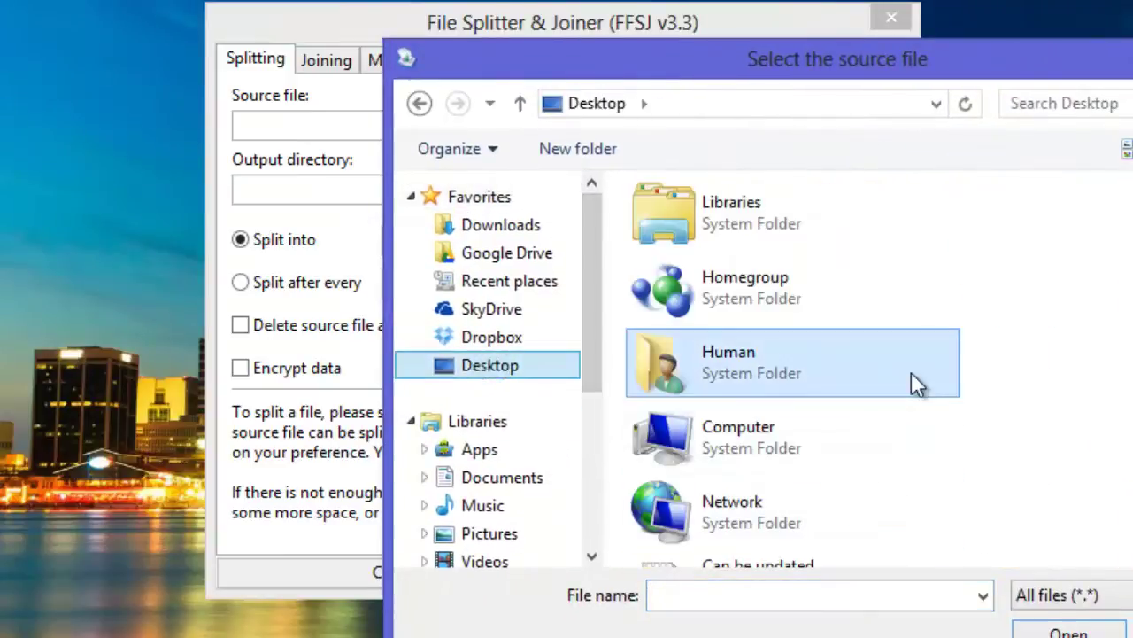
scroll(925, 373, "down", 3)
left_click(937, 375)
scroll(938, 376, "down", 2)
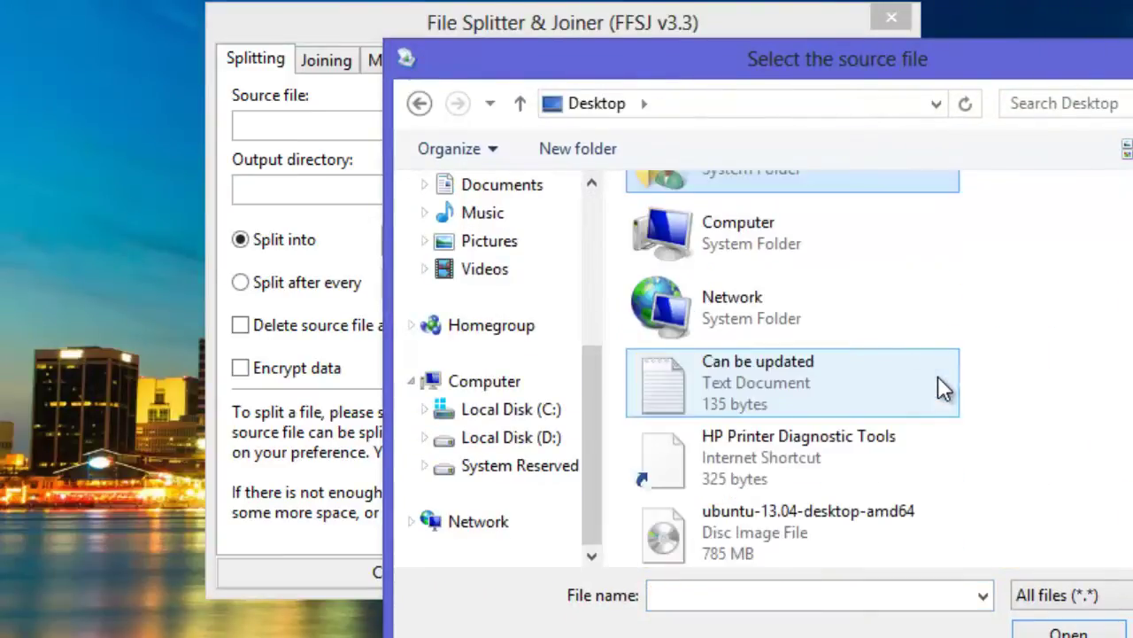
double_click(771, 551)
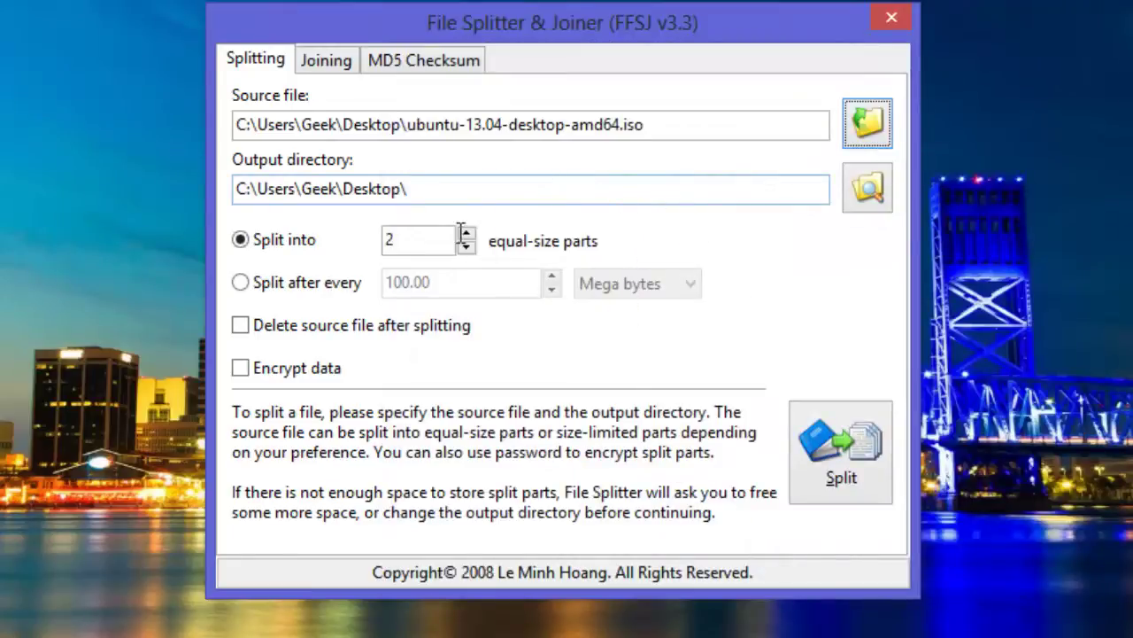
- Keep Split into at 2 parts and tick 'Delete source file after splitting'
left_click(409, 246)
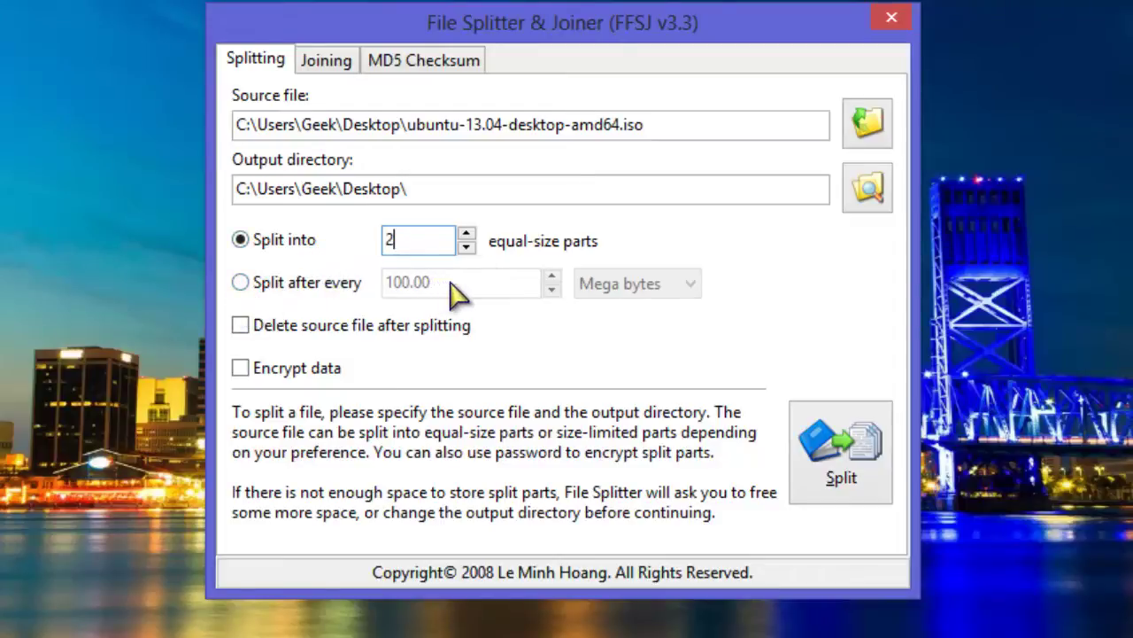
left_click(240, 326)
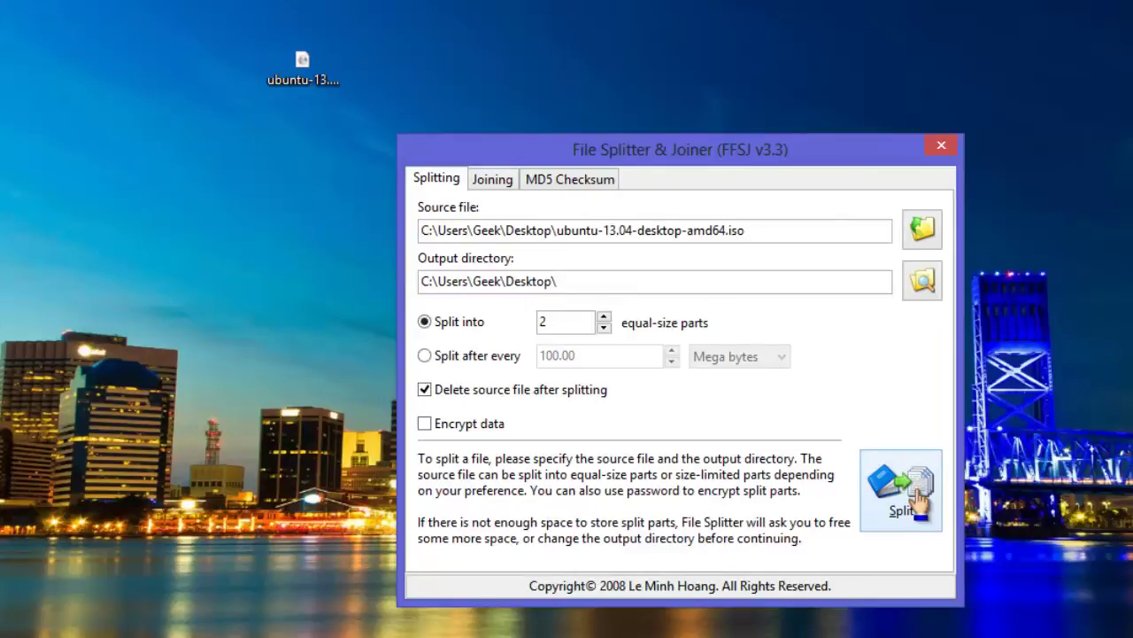
- Split the ISO into two parts, dismiss the completion message, and tidy the part icons
left_click(919, 502)
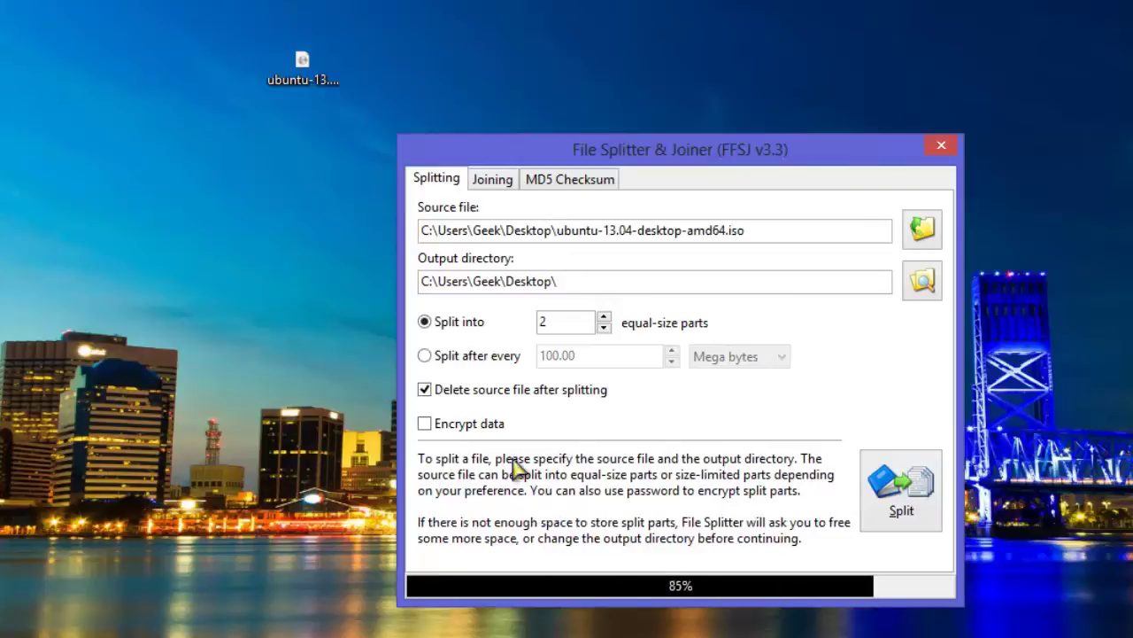
left_click(808, 401)
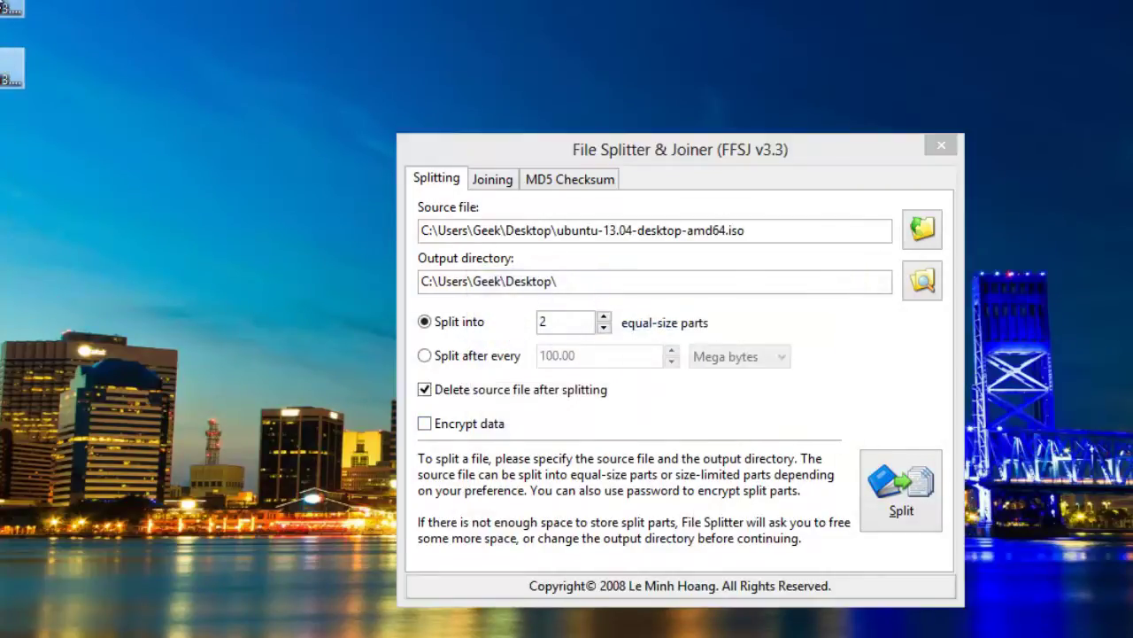
left_click_drag(14, 36, 251, 99)
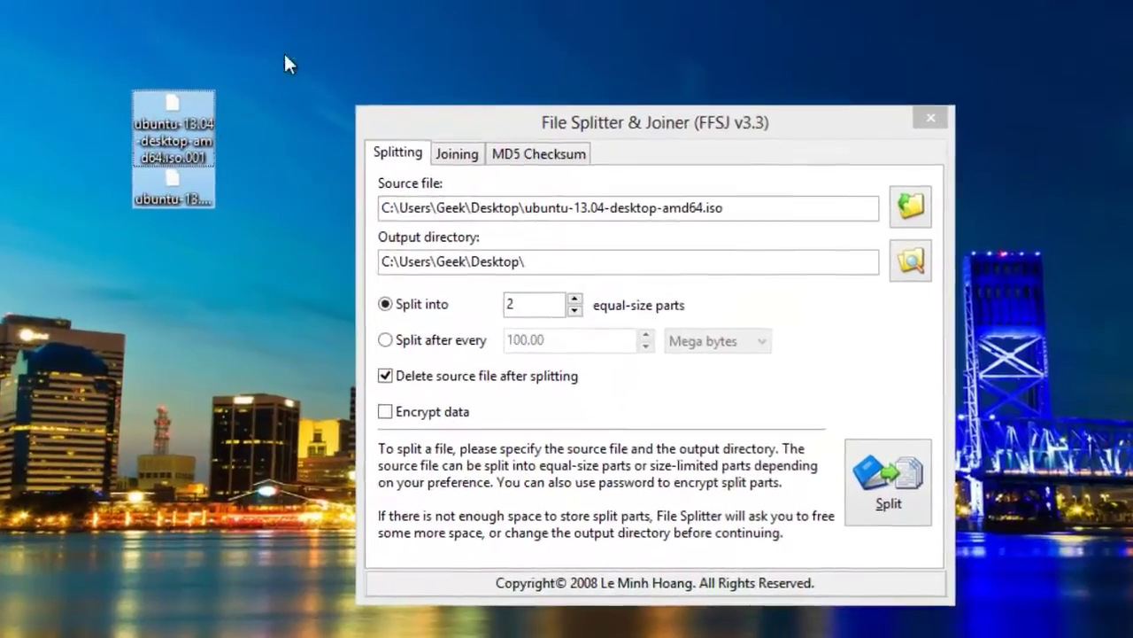
left_click(283, 51)
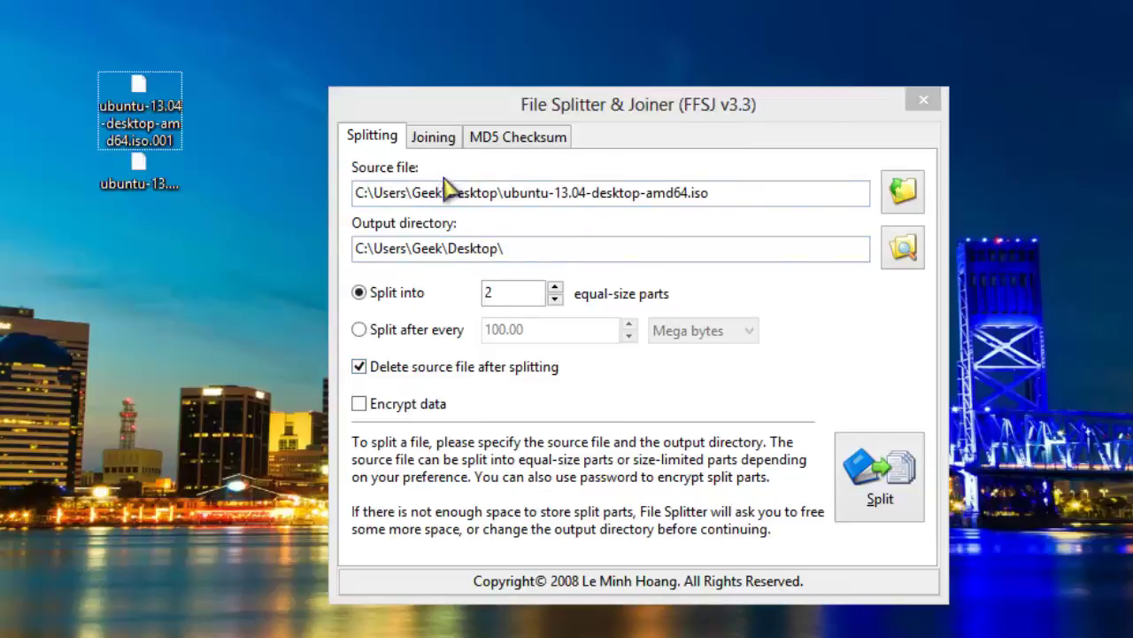
left_click(432, 142)
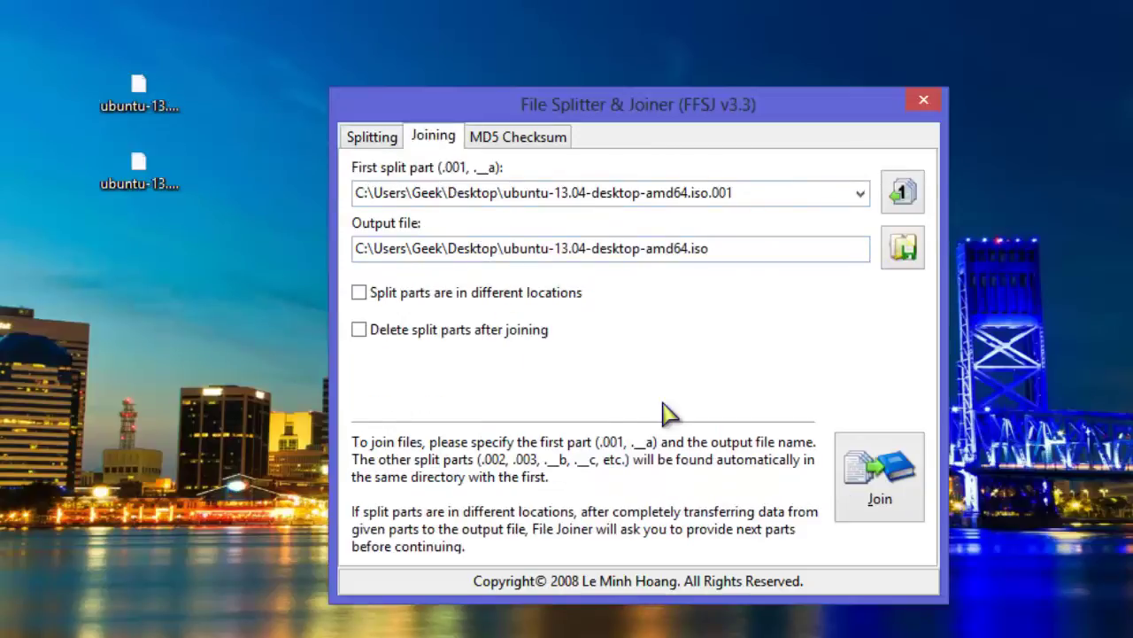
- Choose ubuntu-13.04-desktop-amd64.iso.001 as the first part and tick 'Delete split parts after joining'
left_click(912, 202)
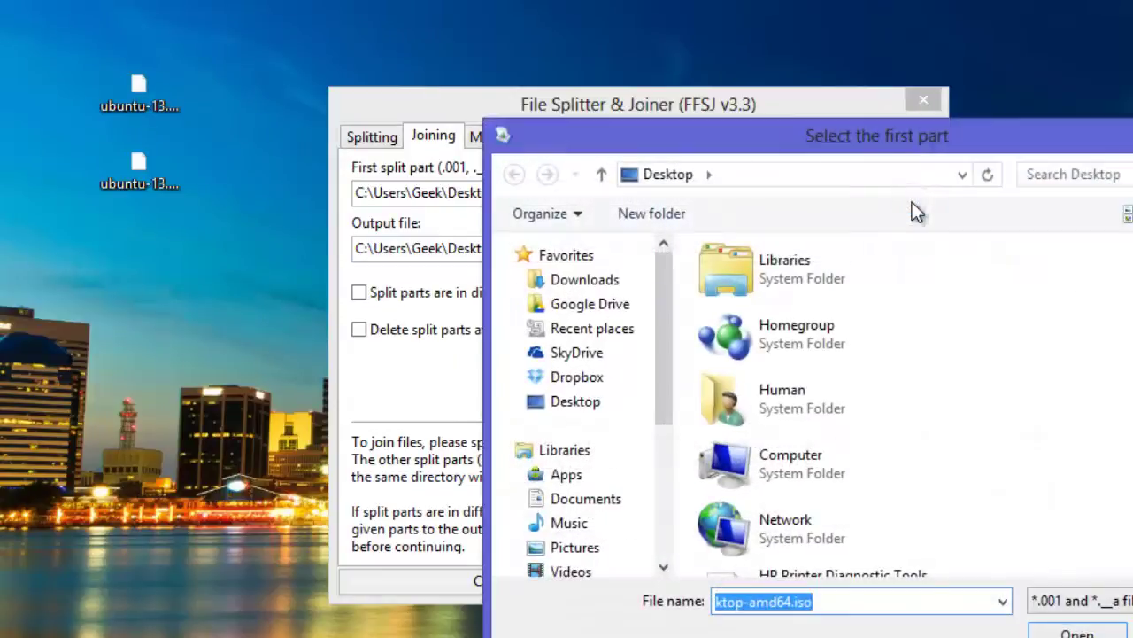
left_click(1107, 440)
scroll(1107, 441, "down", 2)
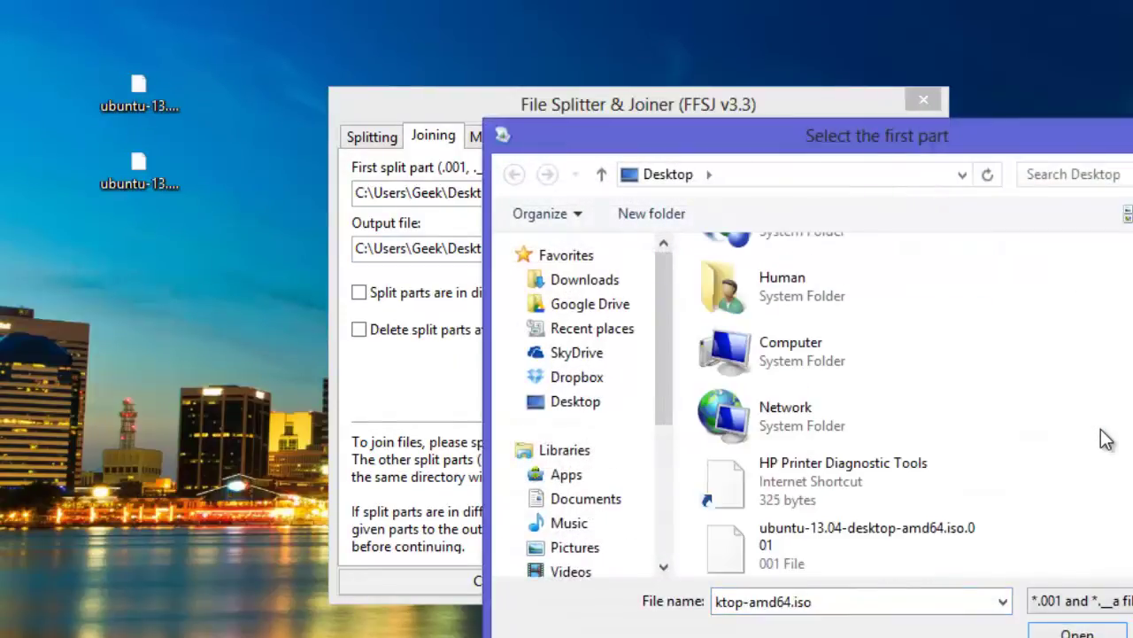
left_click(841, 548)
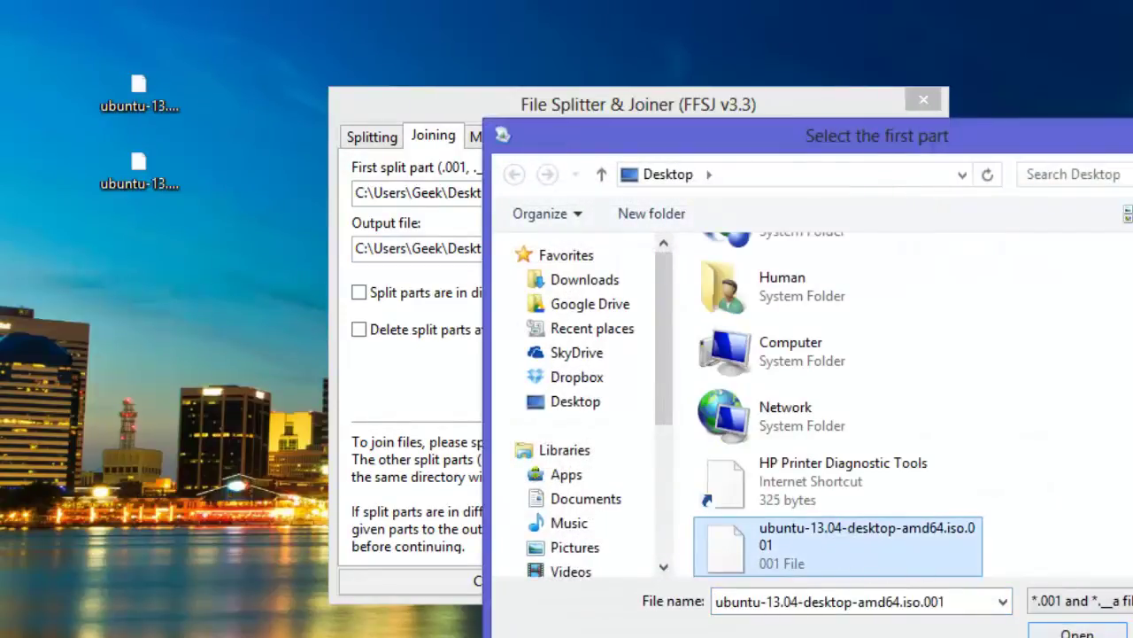
left_click(1078, 632)
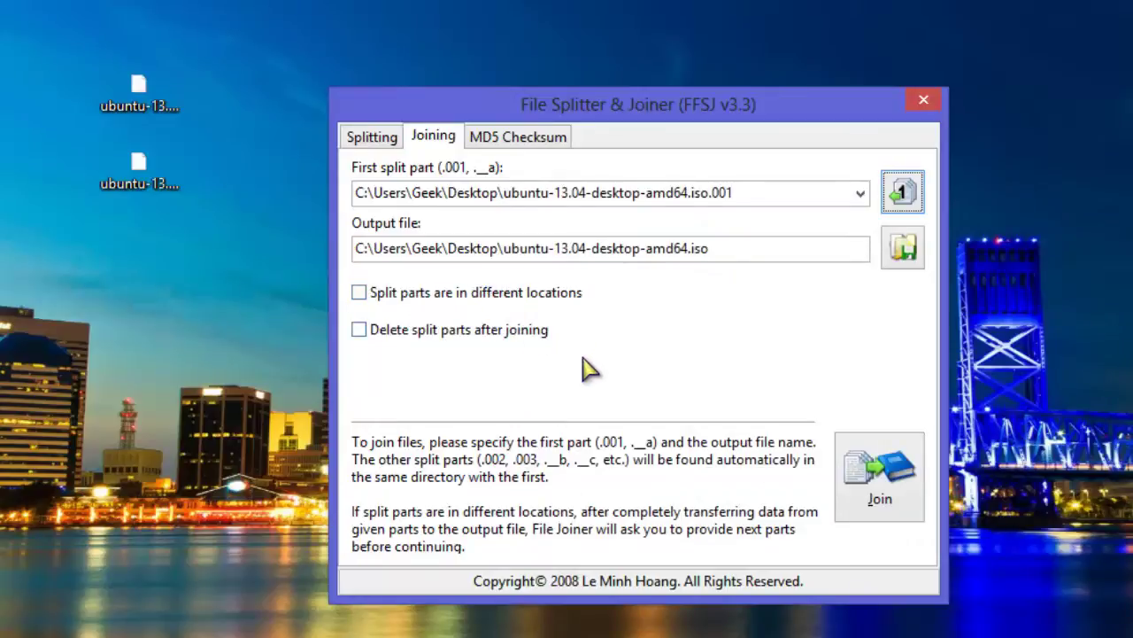
left_click(359, 330)
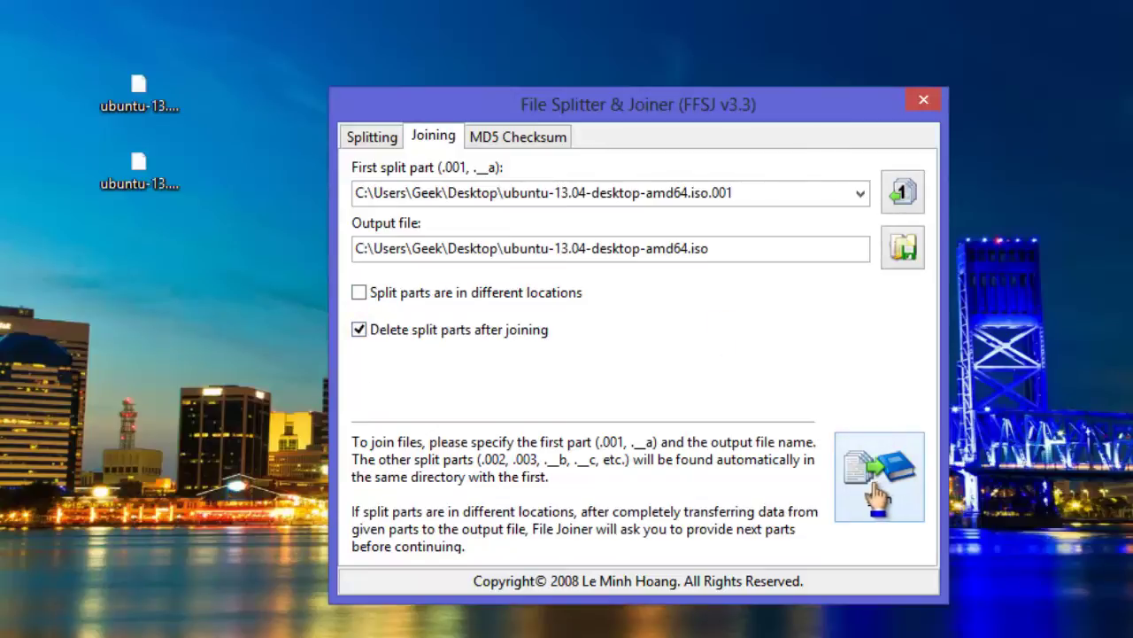
- Join the parts into ubuntu-13.04-desktop-amd64.iso and dismiss the 'Joining completed' message
left_click(873, 487)
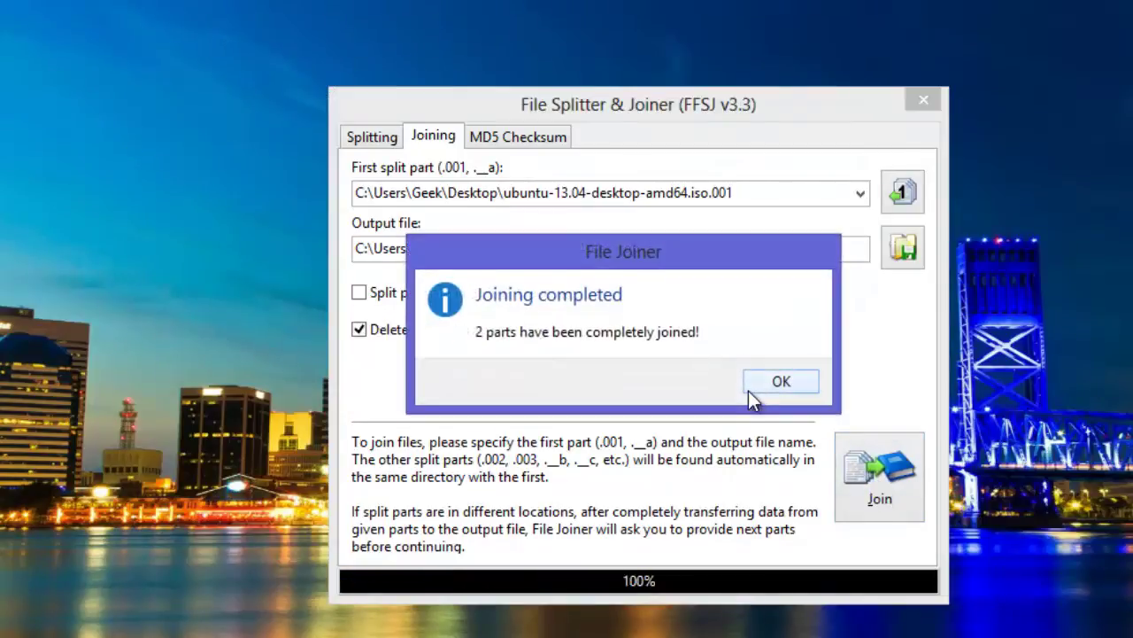
left_click(810, 381)
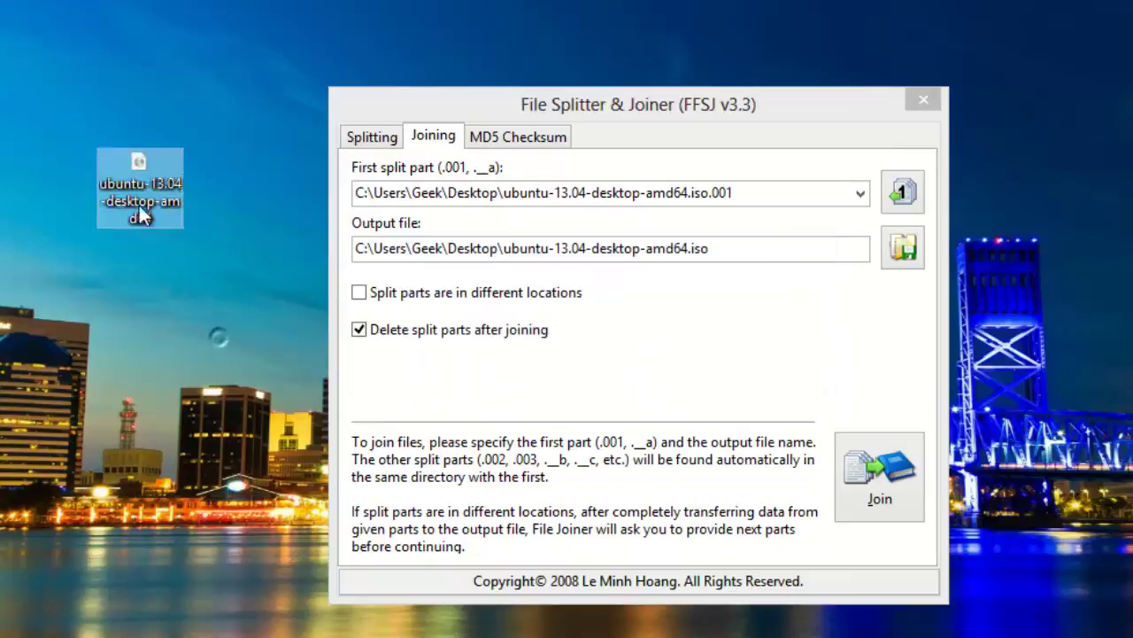